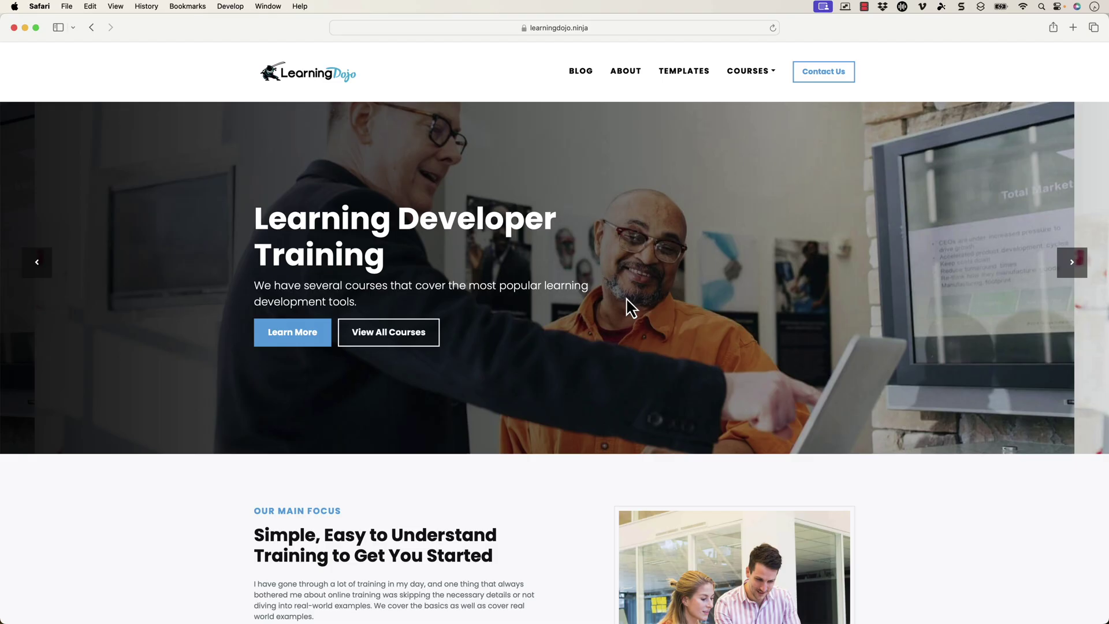
Step: Browse the LearningDojo site's Blog and Templates pages and look through the available templates
{"action": "left_click", "coordinate": [574, 75]}
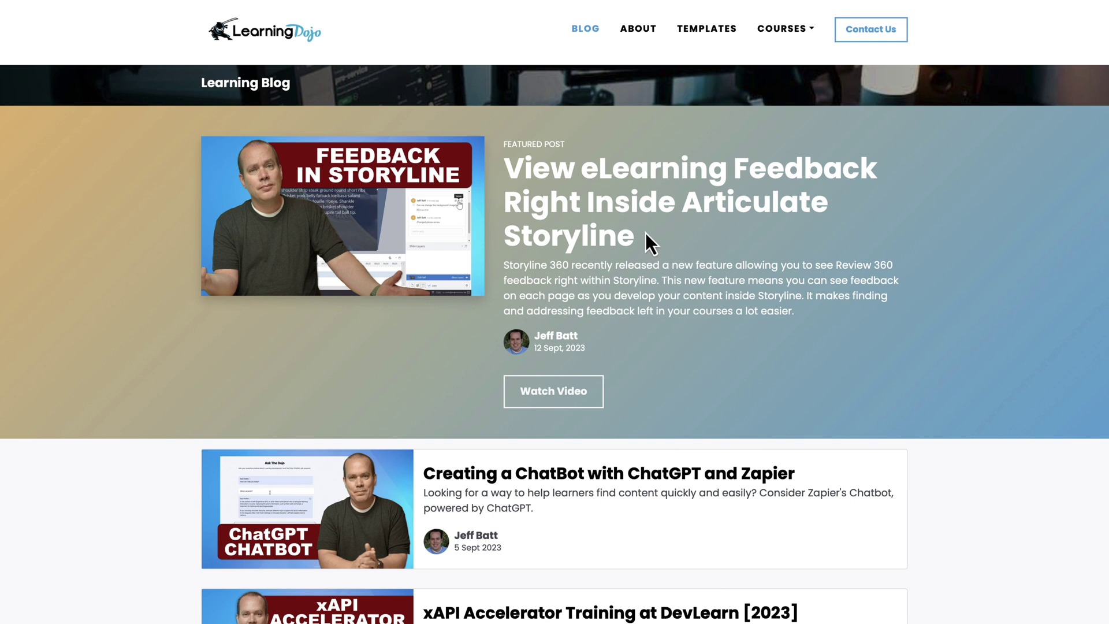
{"action": "left_click", "coordinate": [715, 32]}
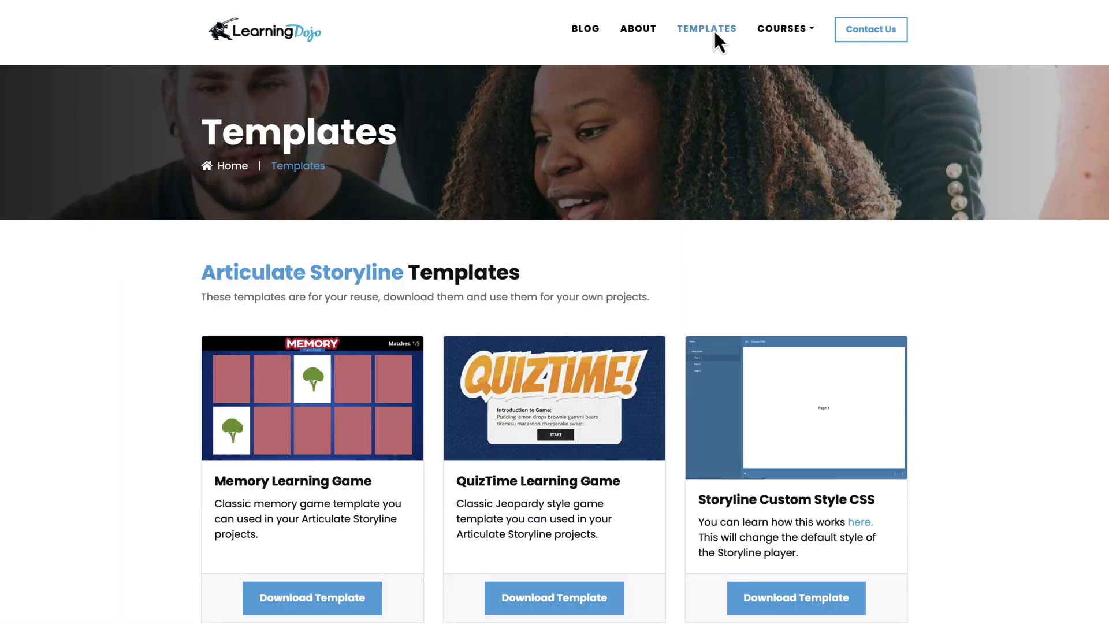
{"action": "scroll", "coordinate": [671, 159], "scroll_direction": "down", "scroll_amount": 1}
{"action": "scroll", "coordinate": [671, 167], "scroll_direction": "down", "scroll_amount": 3}
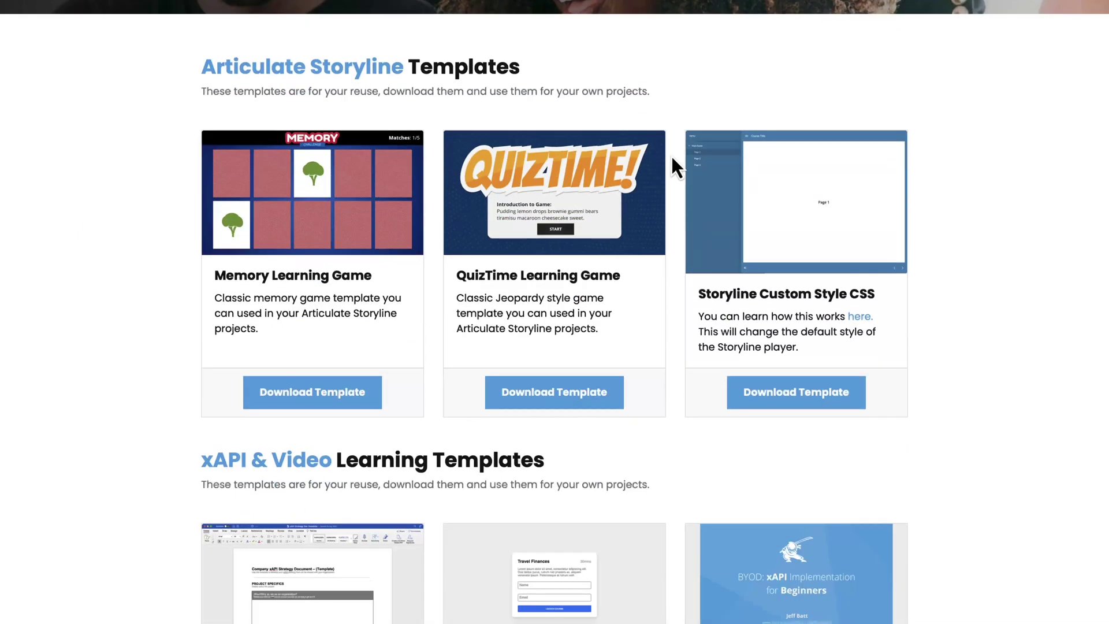
{"action": "scroll", "coordinate": [671, 167], "scroll_direction": "down", "scroll_amount": 3}
{"action": "scroll", "coordinate": [671, 167], "scroll_direction": "up", "scroll_amount": 5}
{"action": "scroll", "coordinate": [674, 165], "scroll_direction": "up", "scroll_amount": 2}
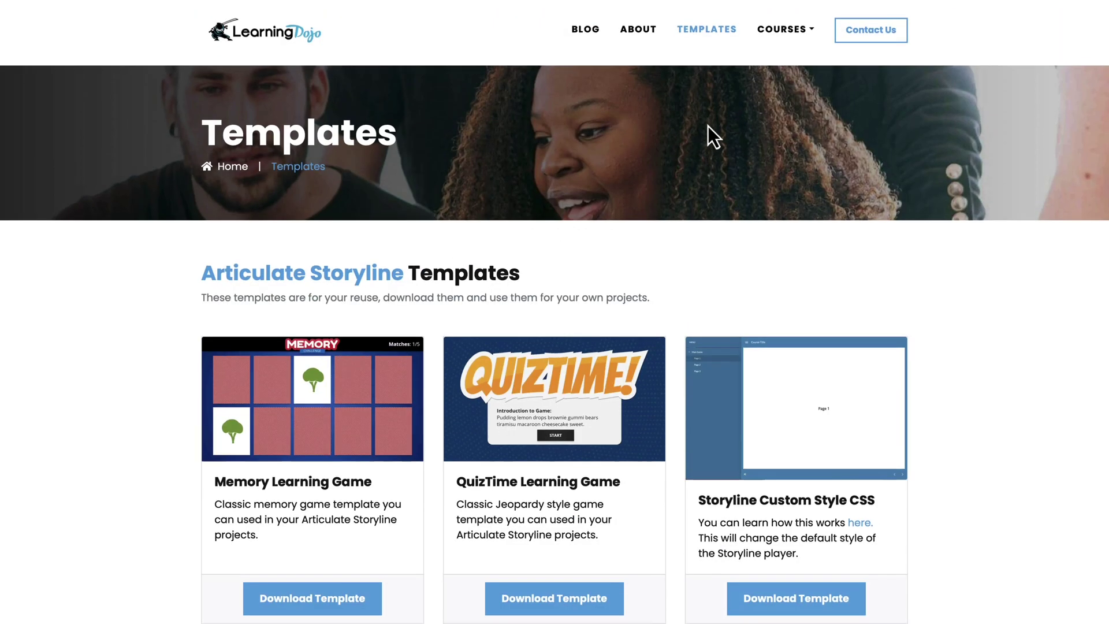
{"action": "left_click", "coordinate": [774, 32]}
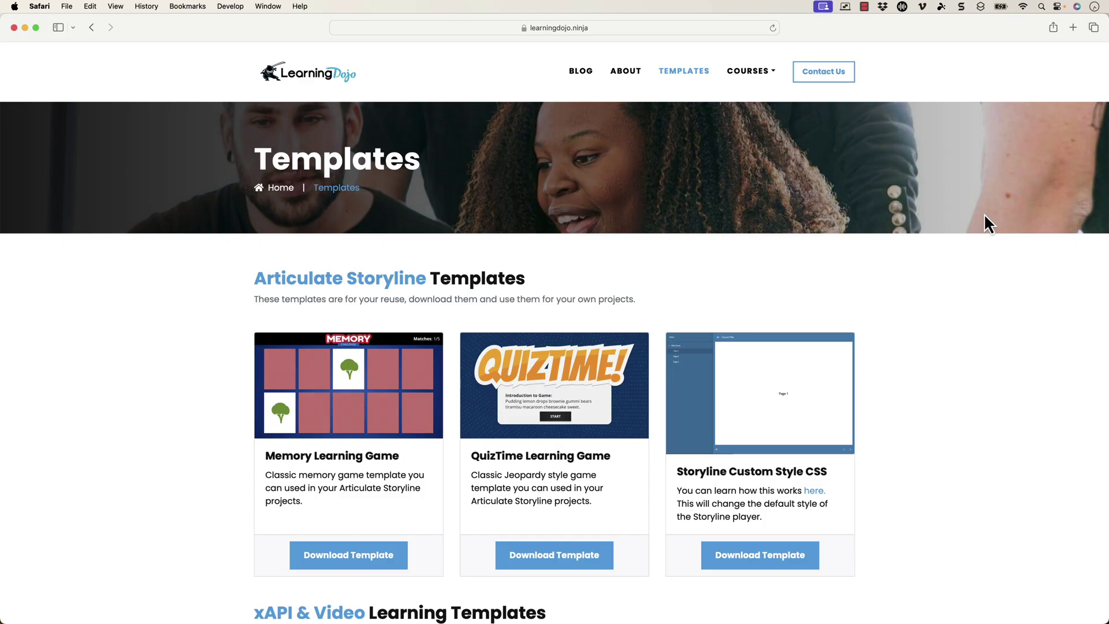
Step: In Camtasia, move the playhead to 0:00:02;20 and open the cursor properties of the Rec 10-9-2023 3 clip
{"action": "mouse_move", "coordinate": [954, 621]}
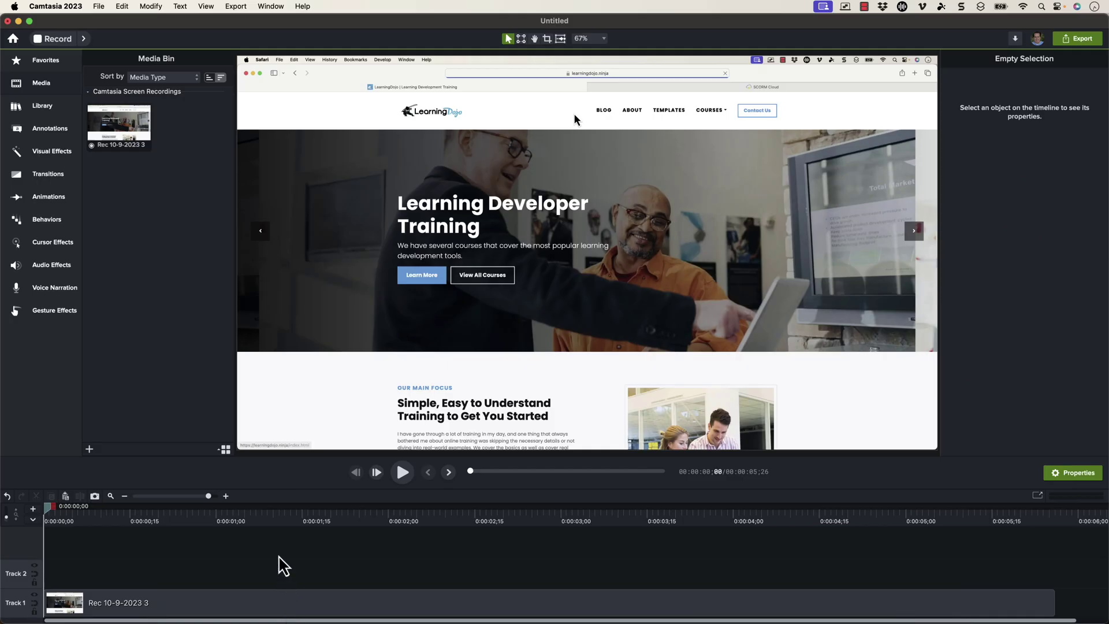
{"action": "mouse_move", "coordinate": [116, 531]}
{"action": "left_mouse_down"}
{"action": "mouse_move", "coordinate": [433, 538]}
{"action": "mouse_move", "coordinate": [240, 540]}
{"action": "mouse_move", "coordinate": [450, 556]}
{"action": "mouse_move", "coordinate": [503, 534]}
{"action": "left_mouse_up"}
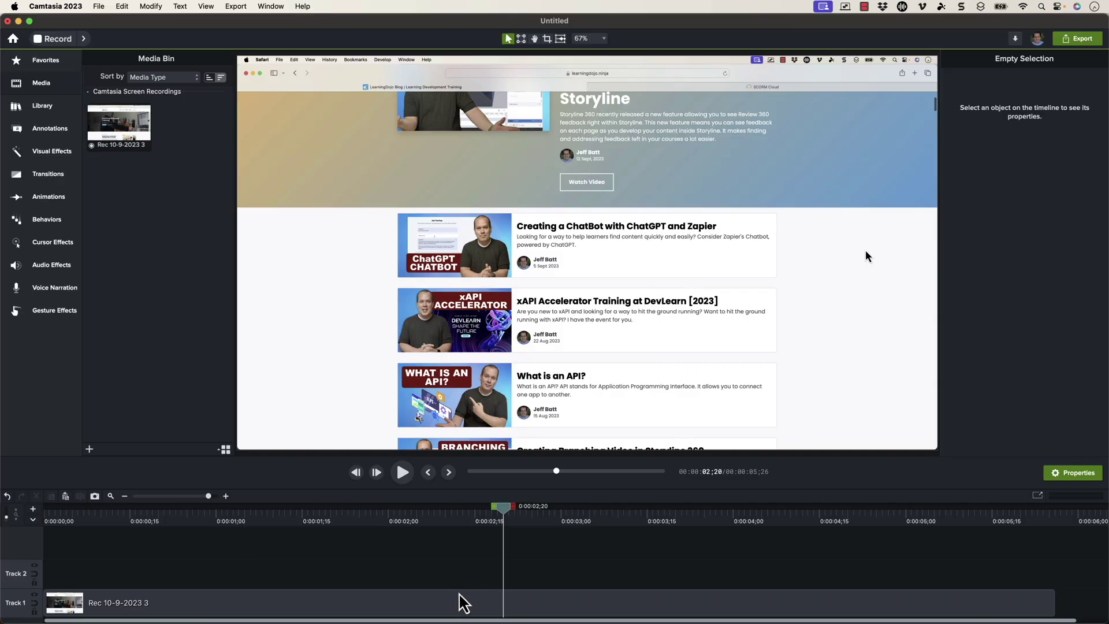
{"action": "left_click", "coordinate": [469, 598]}
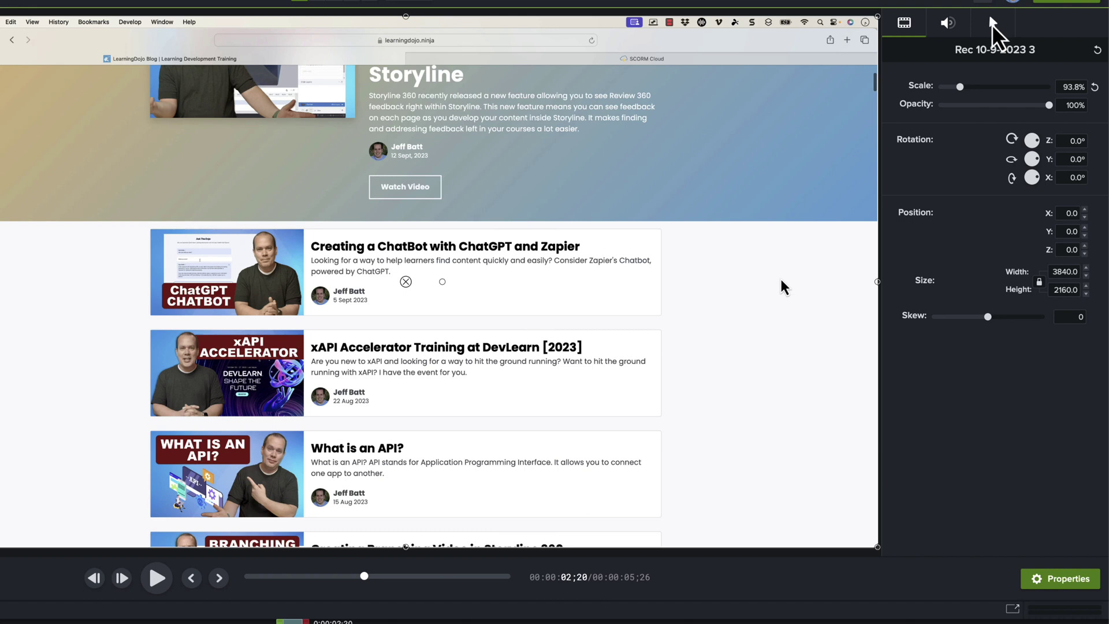
{"action": "left_click", "coordinate": [992, 20]}
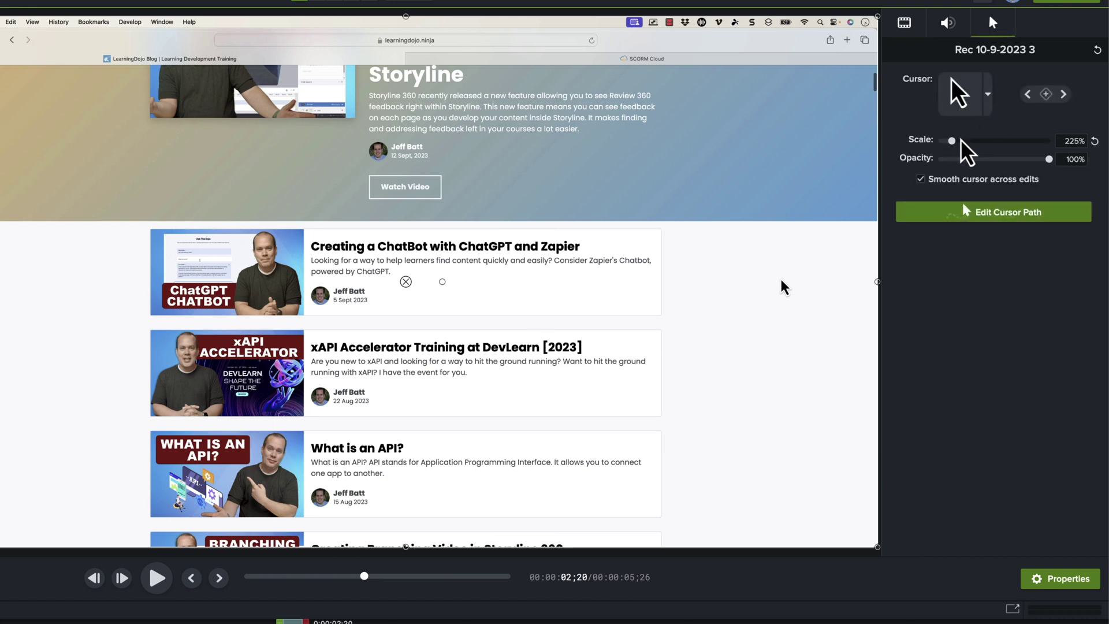
Step: Enlarge the recorded cursor to 400% scale and reset its opacity to 100%
{"action": "left_click_drag", "start_coordinate": [952, 142], "coordinate": [959, 142]}
{"action": "left_click_drag", "start_coordinate": [1031, 159], "coordinate": [1004, 162]}
{"action": "left_click", "coordinate": [1095, 160]}
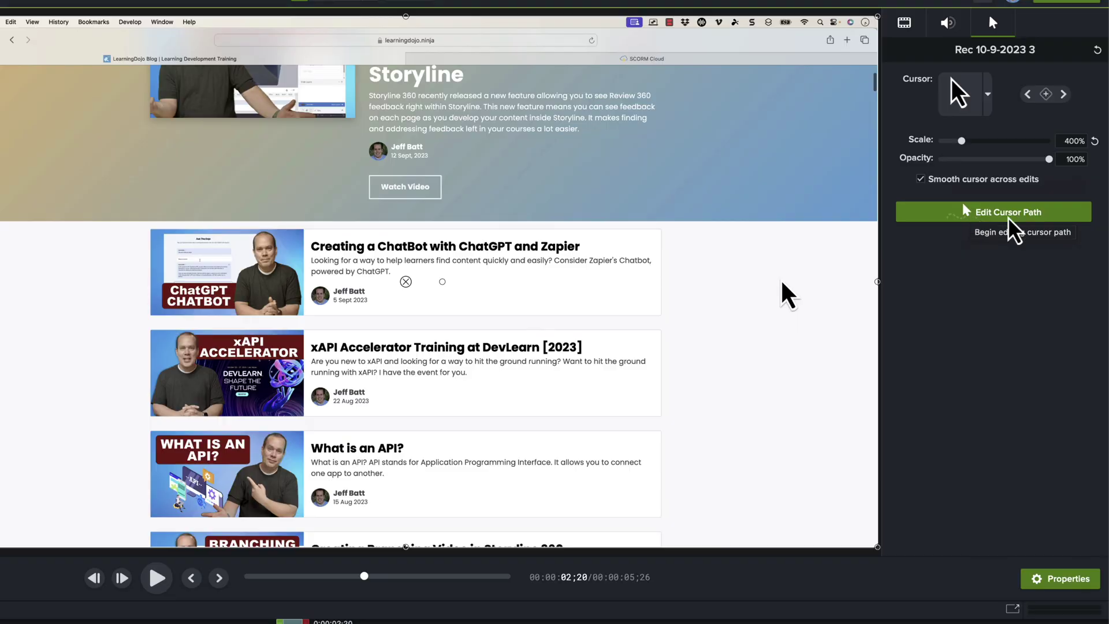
Step: Start editing the cursor path with Simplify Existing Path and delete the path point over the featured post's description below the Blog link
{"action": "left_click", "coordinate": [990, 215]}
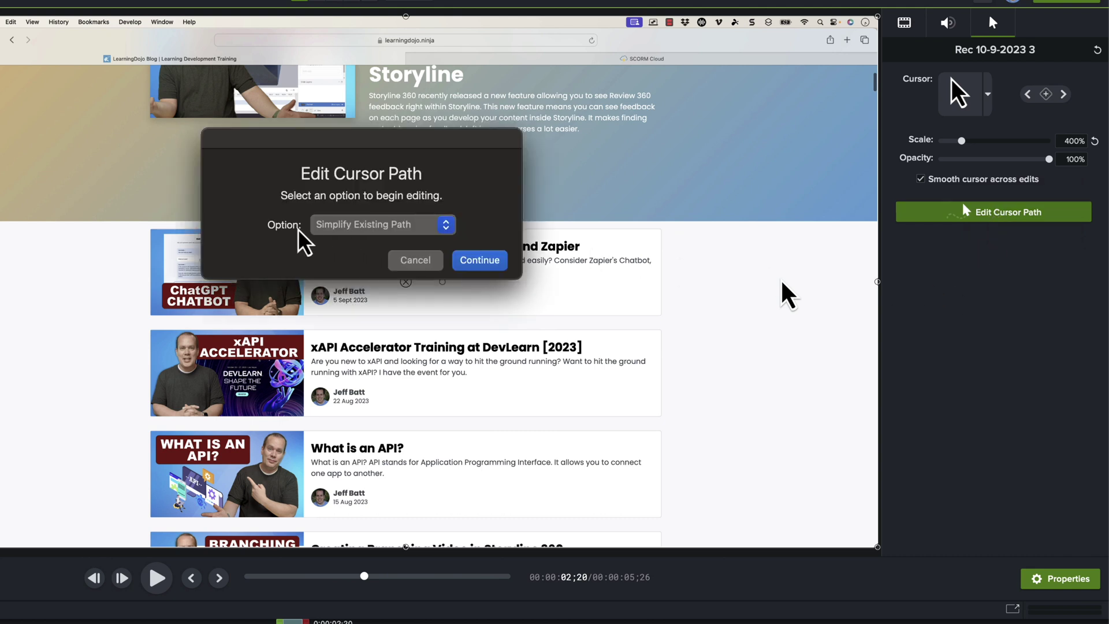
{"action": "left_click", "coordinate": [491, 261]}
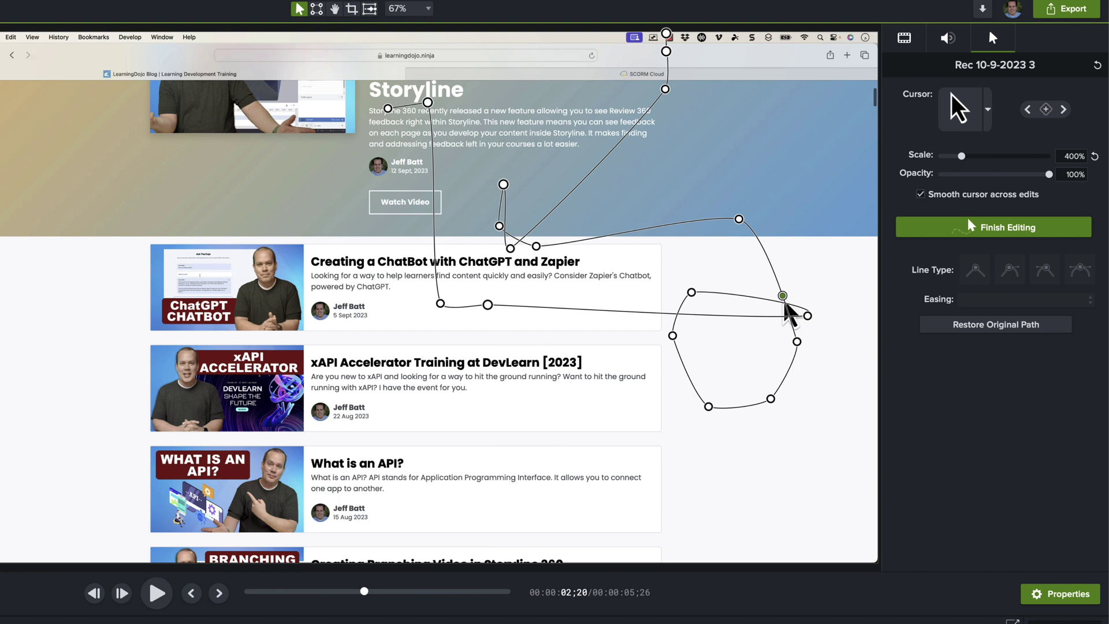
{"action": "left_click_drag", "start_coordinate": [364, 591], "coordinate": [258, 592]}
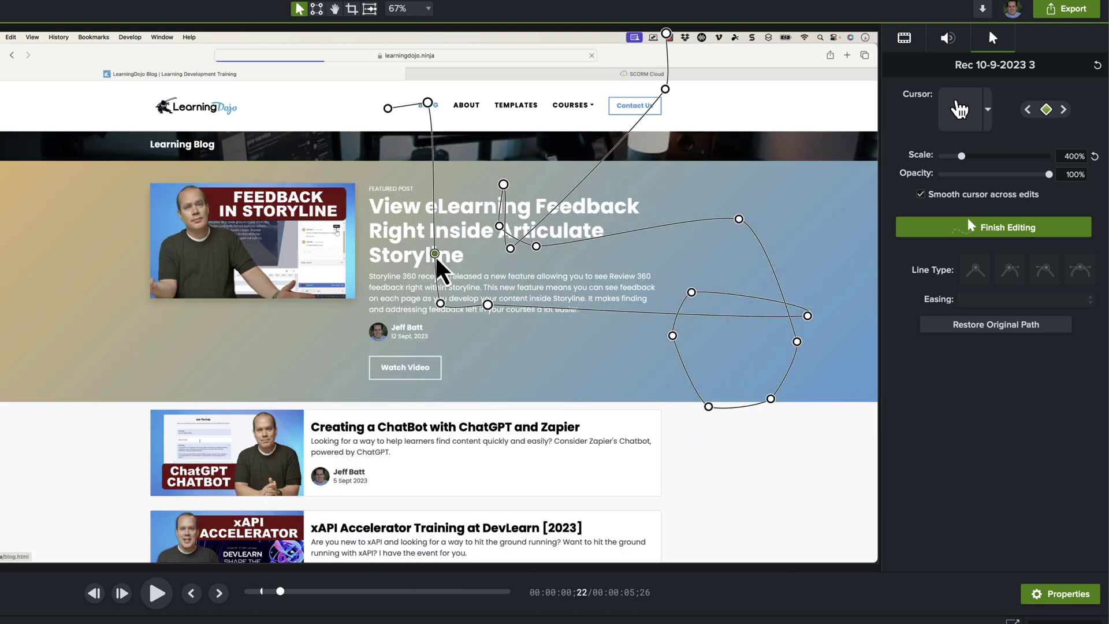
{"action": "key", "text": "Left"}
{"action": "key", "text": "Left"}
{"action": "key", "text": "Left"}
{"action": "key", "text": "Left"}
{"action": "key", "text": "Left"}
{"action": "key", "text": "Left"}
{"action": "key", "text": "Left"}
{"action": "key", "text": "Left"}
{"action": "key", "text": "Left"}
{"action": "key", "text": "Left"}
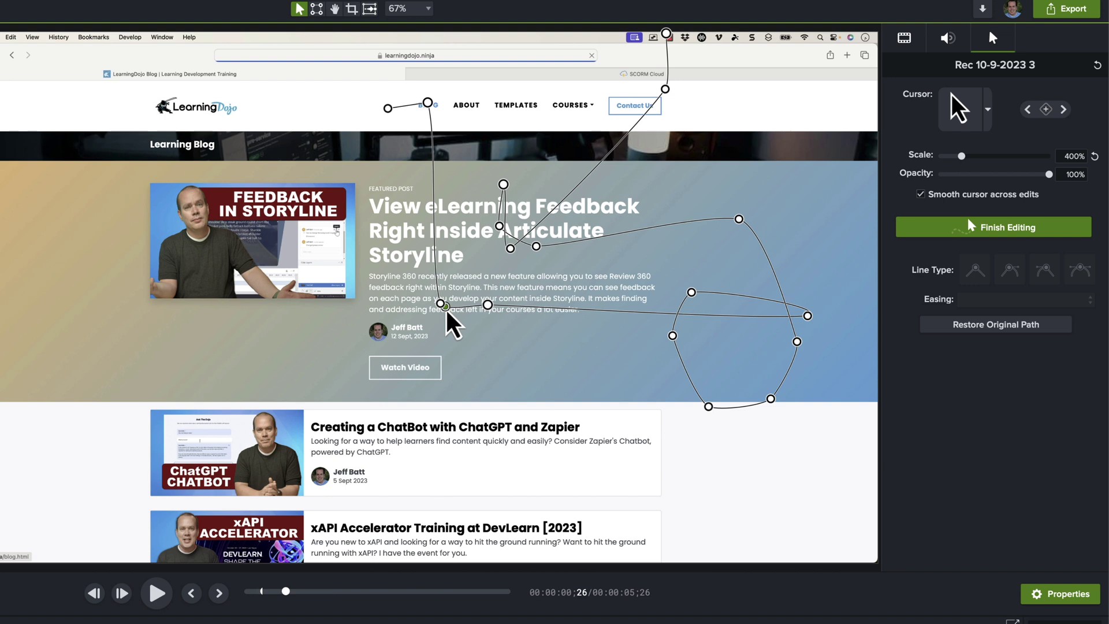
{"action": "left_click", "coordinate": [440, 304]}
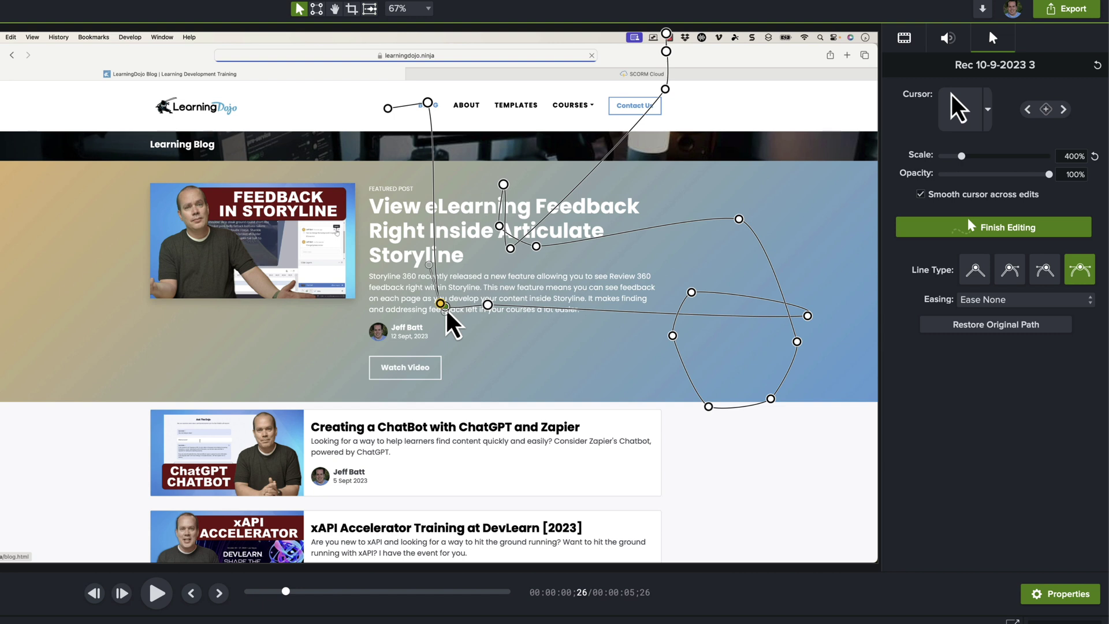
{"action": "left_click_drag", "start_coordinate": [443, 306], "coordinate": [459, 220]}
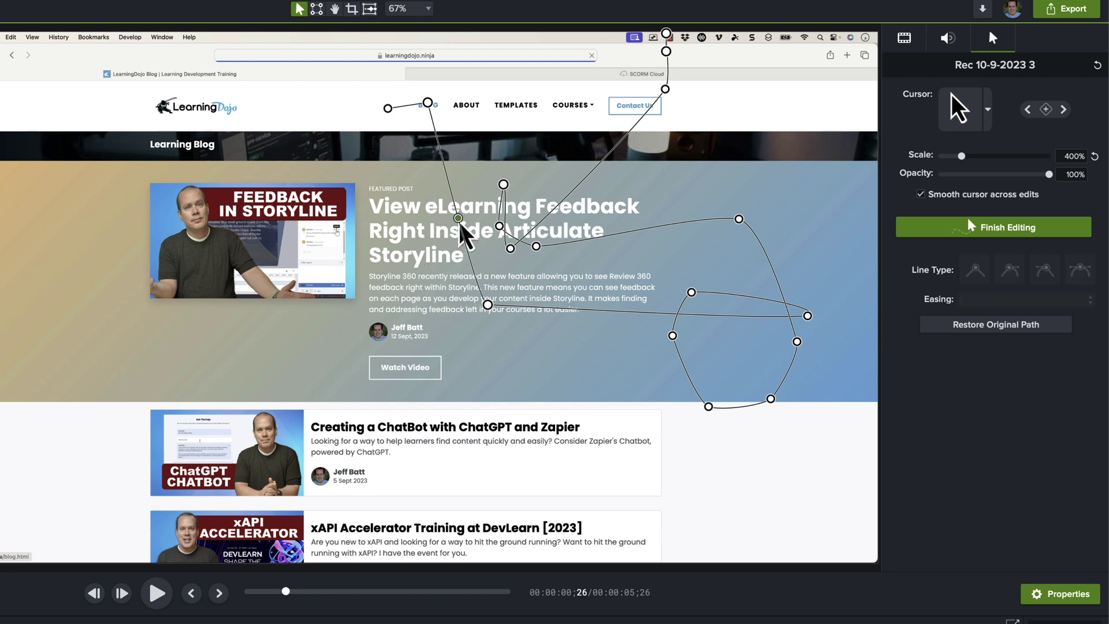
Step: Step through the frames to review the cursor's movement from the Blog link along the shortened path
{"action": "key", "text": "comma"}
{"action": "key", "text": "comma"}
{"action": "key", "text": "comma"}
{"action": "key", "text": "comma"}
{"action": "key", "text": "comma"}
{"action": "key", "text": "comma"}
{"action": "key", "text": "comma"}
{"action": "key", "text": "comma"}
{"action": "key", "text": "comma"}
{"action": "key", "text": "comma"}
{"action": "key", "text": "period"}
{"action": "key", "text": "period"}
{"action": "key", "text": "period"}
{"action": "key", "text": "period"}
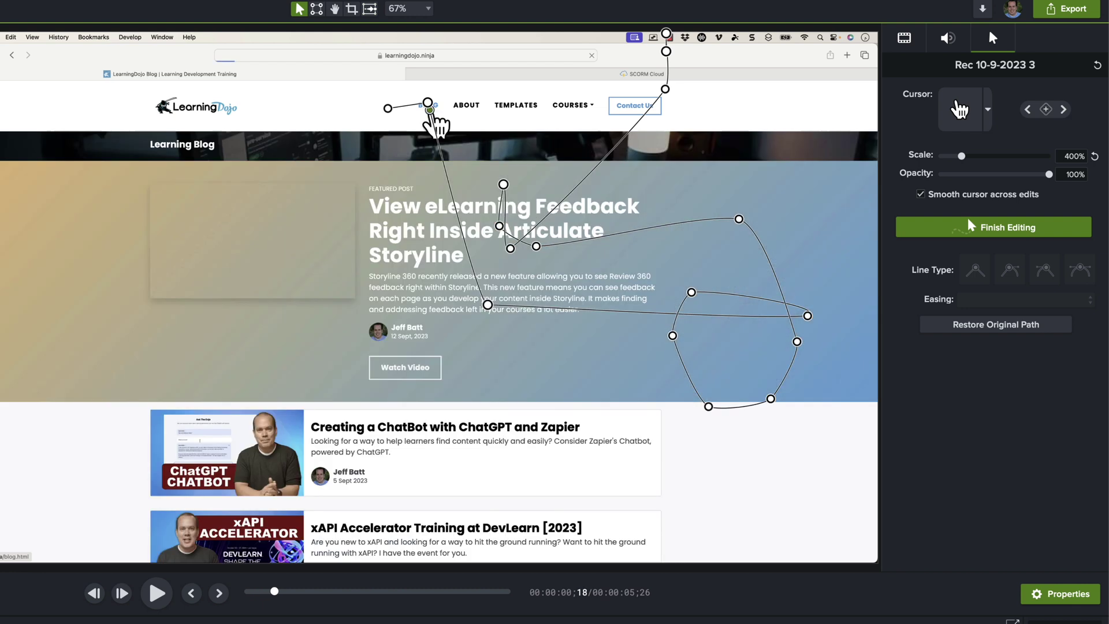
{"action": "key", "text": "period"}
{"action": "key", "text": "period"}
{"action": "key", "text": "period"}
{"action": "key", "text": "period"}
{"action": "key", "text": "period"}
{"action": "key", "text": "period"}
{"action": "key", "text": "period"}
{"action": "key", "text": "period"}
{"action": "key", "text": "period"}
{"action": "key", "text": "period"}
{"action": "key", "text": "period"}
{"action": "key", "text": "period"}
{"action": "key", "text": "period"}
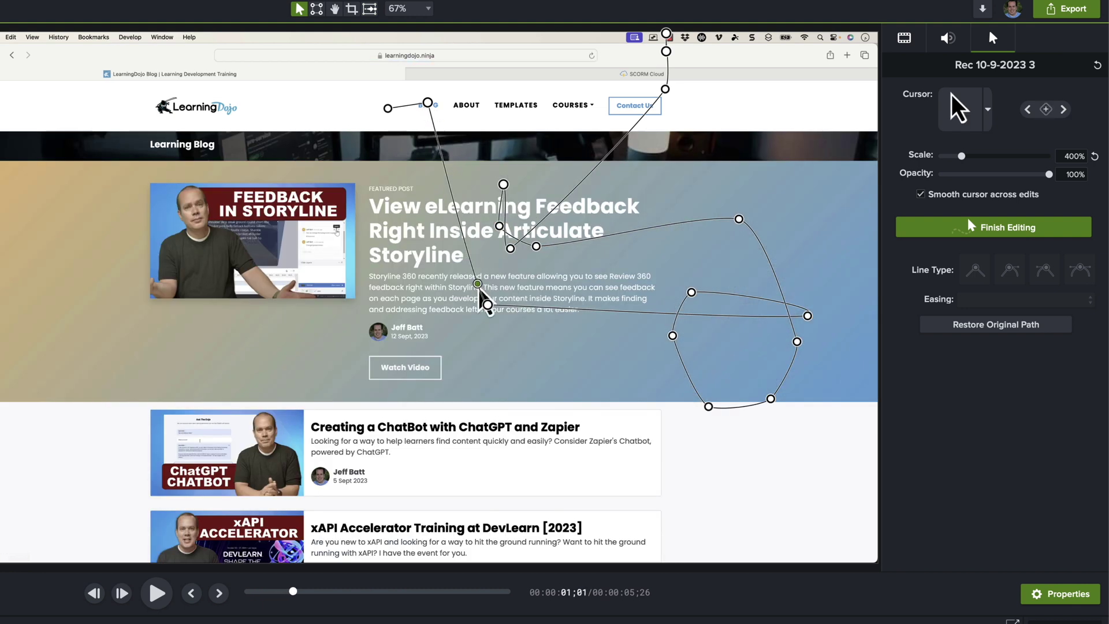
Step: Replace the I-beam cursor at 0:00:01;05 with the recorded arrow cursor
{"action": "key", "text": "period"}
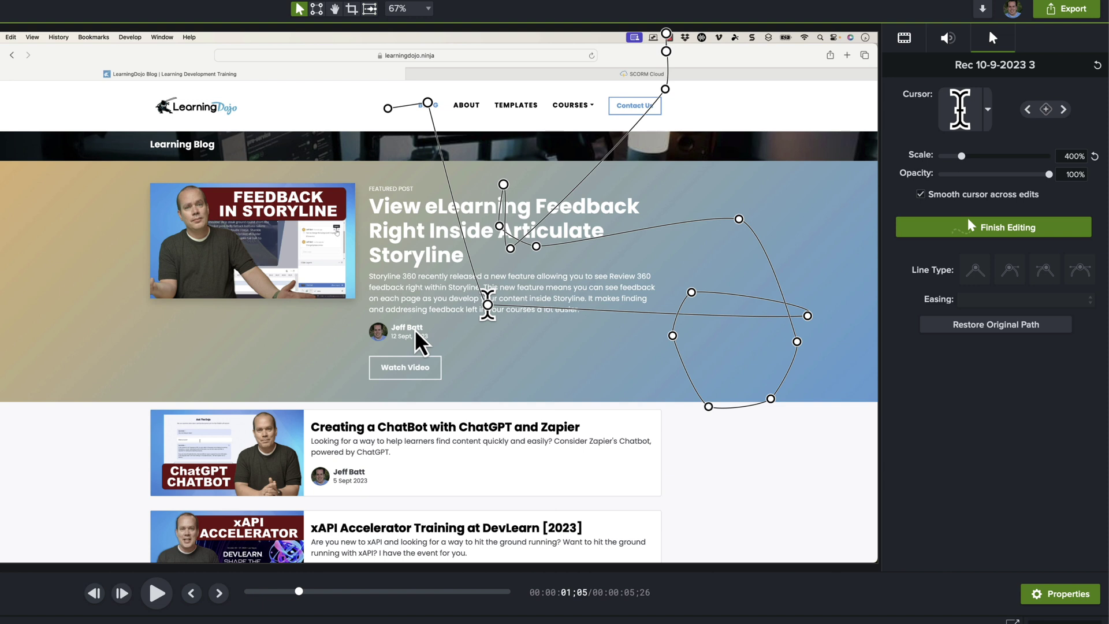
{"action": "left_click", "coordinate": [988, 109]}
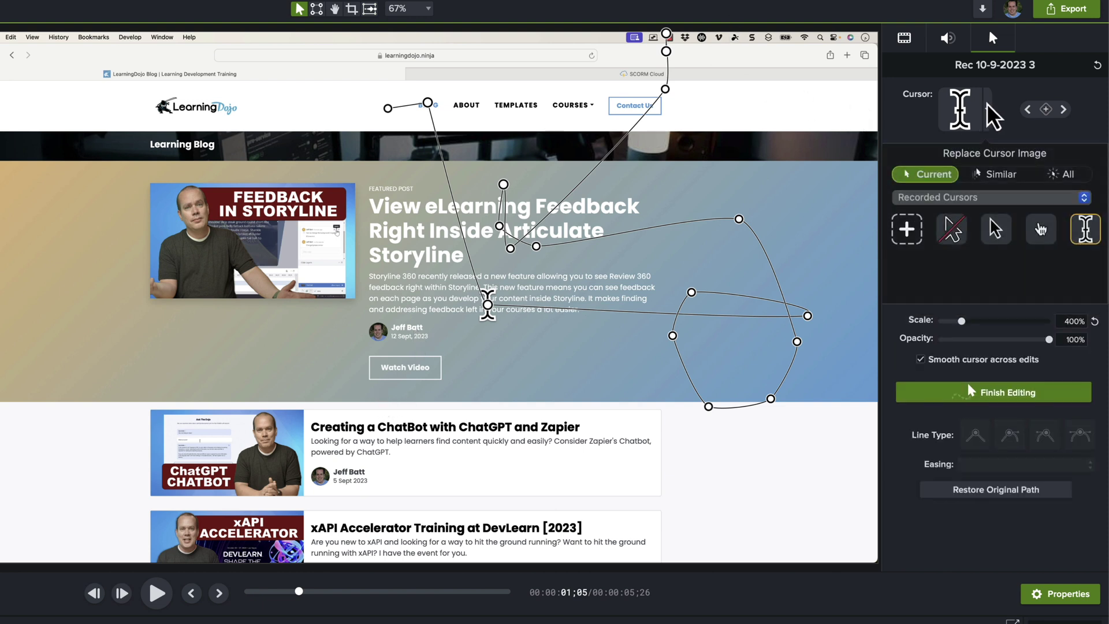
{"action": "left_click", "coordinate": [993, 234]}
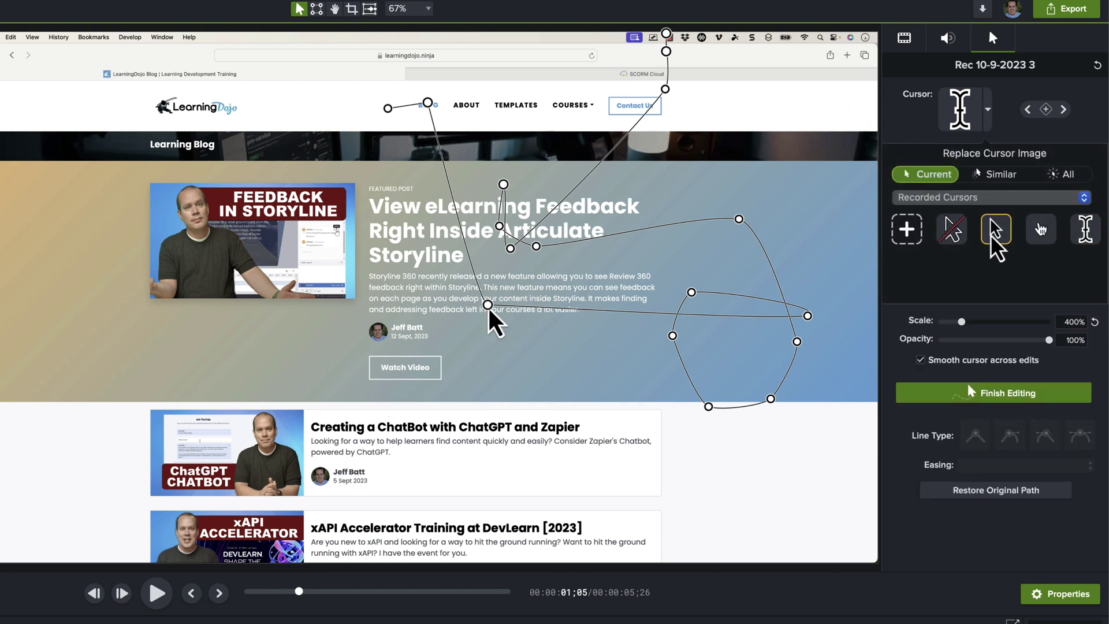
Step: Step through the frames around 0:00:00;27 to check which cursor image appears along the path
{"action": "key", "text": "comma"}
{"action": "key", "text": "comma"}
{"action": "key", "text": "comma"}
{"action": "key", "text": "comma"}
{"action": "key", "text": "comma"}
{"action": "key", "text": "comma"}
{"action": "key", "text": "comma"}
{"action": "key", "text": "comma"}
{"action": "key", "text": "comma"}
{"action": "key", "text": "comma"}
{"action": "key", "text": "comma"}
{"action": "key", "text": "comma"}
{"action": "key", "text": "comma"}
{"action": "key", "text": "comma"}
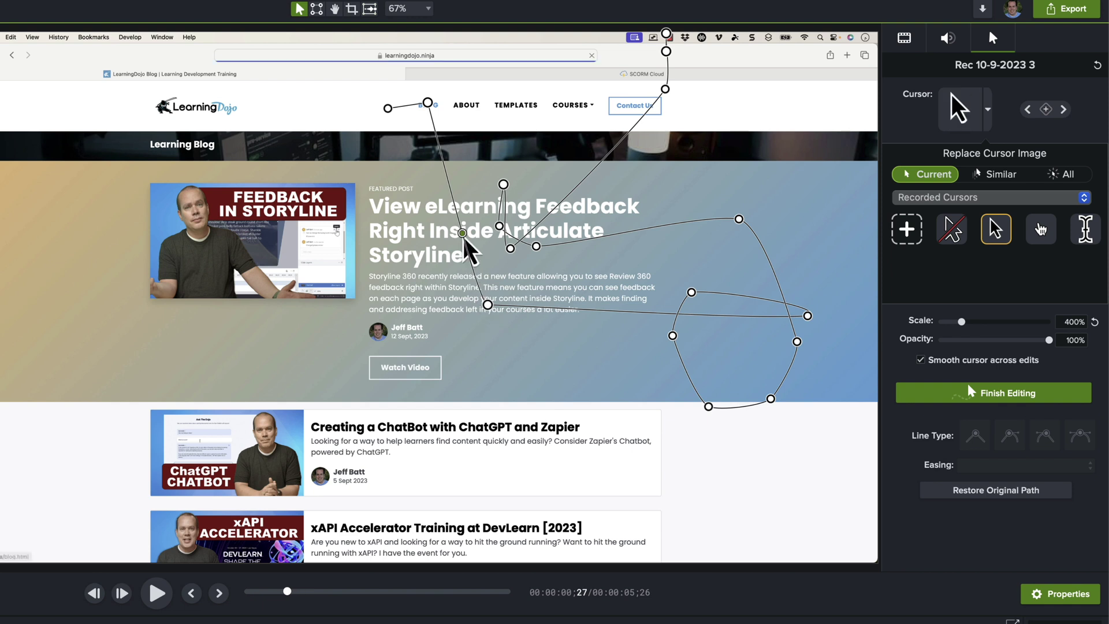
{"action": "key", "text": "period"}
{"action": "key", "text": "period"}
{"action": "key", "text": "period"}
{"action": "key", "text": "period"}
{"action": "key", "text": "period"}
{"action": "key", "text": "comma"}
{"action": "key", "text": "comma"}
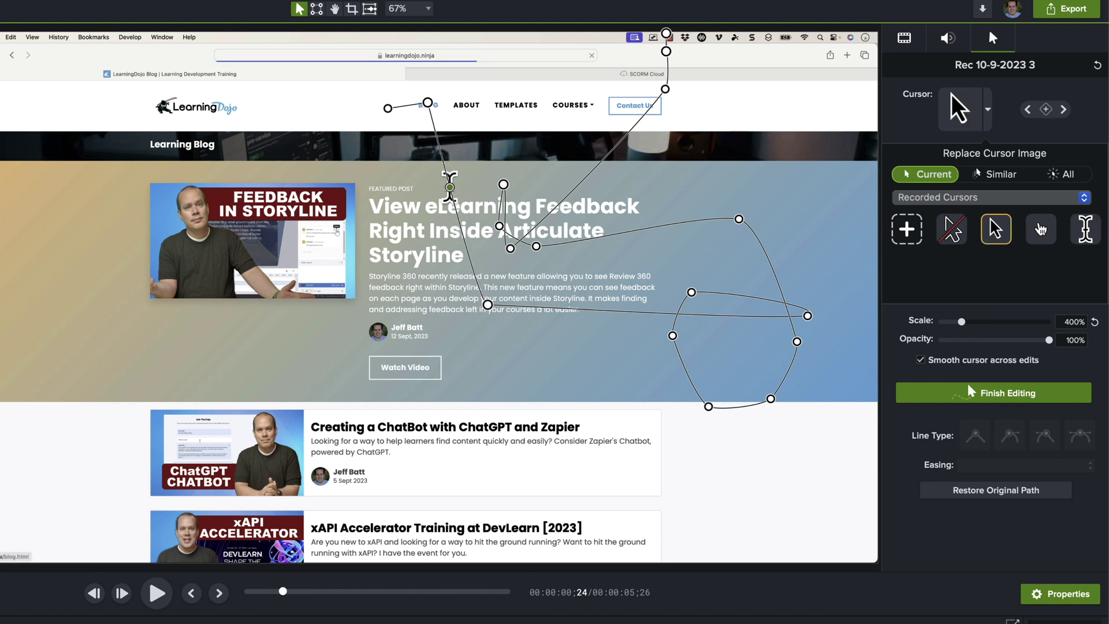
Step: Replace the remaining I-beam cursor at 0:00:00;23 with the recorded arrow cursor and check the surrounding frames
{"action": "key", "text": "Left"}
{"action": "key", "text": "Left"}
{"action": "key", "text": "Left"}
{"action": "key", "text": "Left"}
{"action": "key", "text": "Left"}
{"action": "key", "text": "Left"}
{"action": "key", "text": "Left"}
{"action": "left_click", "coordinate": [427, 103]}
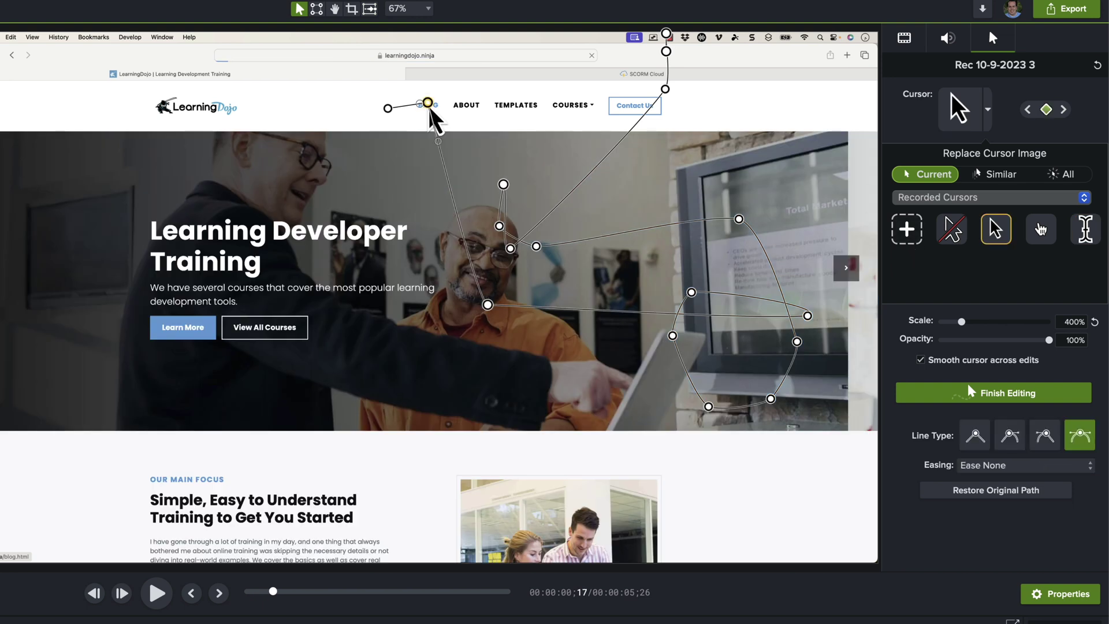
{"action": "key", "text": "Escape"}
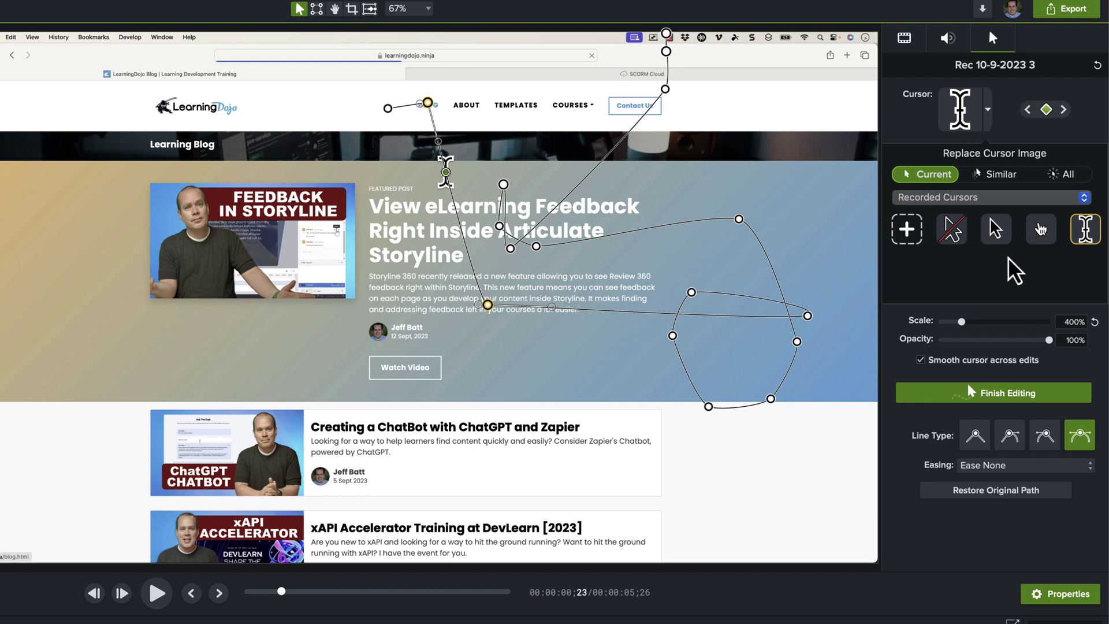
{"action": "left_click", "coordinate": [996, 229]}
{"action": "key", "text": "comma"}
{"action": "key", "text": "comma"}
{"action": "key", "text": "comma"}
{"action": "key", "text": "comma"}
{"action": "key", "text": "comma"}
{"action": "key", "text": "comma"}
{"action": "key", "text": "period"}
{"action": "key", "text": "period"}
{"action": "key", "text": "period"}
{"action": "key", "text": "period"}
{"action": "key", "text": "period"}
{"action": "key", "text": "period"}
{"action": "key", "text": "period"}
Step: Delete the five cursor path points that form the loop beside the blog post list
{"action": "key", "text": "Right"}
{"action": "key", "text": "Right"}
{"action": "key", "text": "Right"}
{"action": "key", "text": "Right"}
{"action": "key", "text": "Right"}
{"action": "key", "text": "Right"}
{"action": "key", "text": "Right"}
{"action": "key", "text": "Right"}
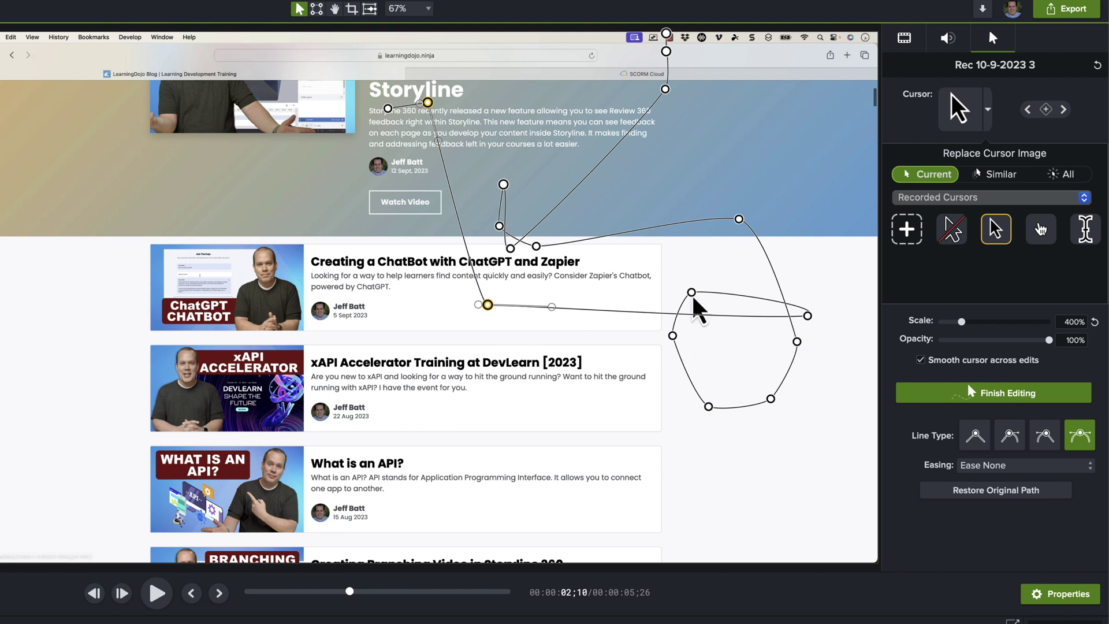
{"action": "left_click", "coordinate": [692, 293]}
{"action": "left_click", "coordinate": [673, 335], "text": "shift"}
{"action": "left_click", "coordinate": [503, 185], "text": "shift"}
{"action": "left_click", "coordinate": [692, 292]}
{"action": "left_click", "coordinate": [708, 406], "text": "shift"}
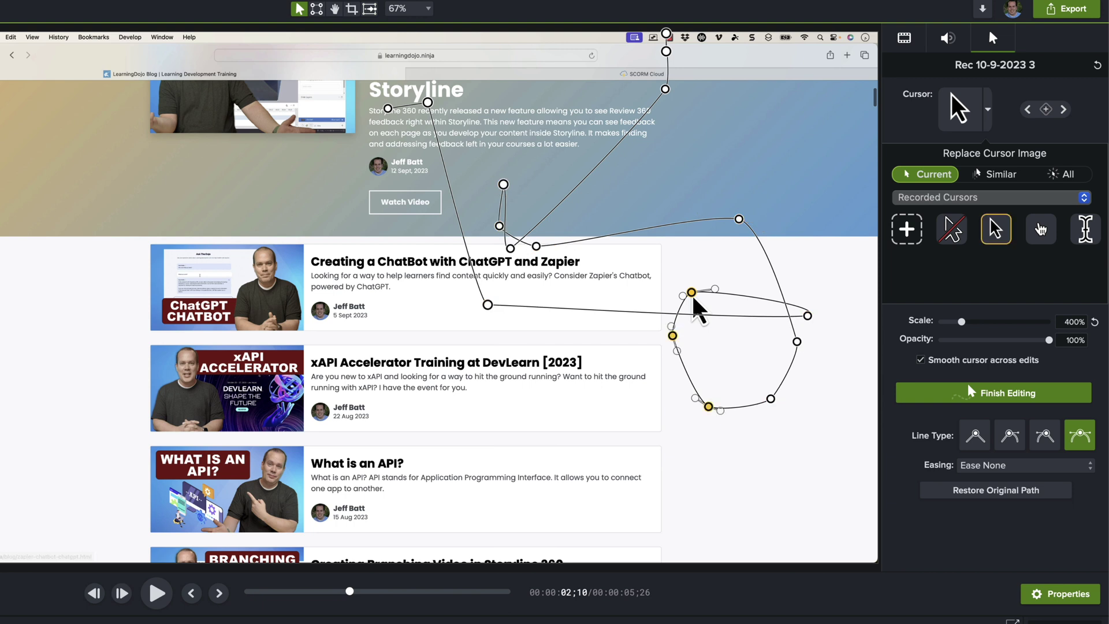
{"action": "left_click", "coordinate": [771, 399], "text": "shift"}
{"action": "left_click", "coordinate": [798, 341], "text": "shift"}
{"action": "key", "text": "Delete"}
Step: Step through the frames up to 0:00:02;26 to review the cursor's movement where the loop was removed
{"action": "key", "text": "Left"}
{"action": "key", "text": "Left"}
{"action": "key", "text": "Left"}
{"action": "key", "text": "Left"}
{"action": "key", "text": "Left"}
{"action": "key", "text": "Left"}
{"action": "key", "text": "Left"}
{"action": "key", "text": "Left"}
{"action": "key", "text": "Left"}
{"action": "key", "text": "Left"}
{"action": "key", "text": "Left"}
{"action": "key", "text": "Left"}
{"action": "key", "text": "Left"}
{"action": "key", "text": "Left"}
{"action": "key", "text": "Right"}
{"action": "key", "text": "Right"}
{"action": "key", "text": "Right"}
{"action": "key", "text": "Right"}
{"action": "key", "text": "Right"}
{"action": "key", "text": "Right"}
{"action": "key", "text": "Right"}
{"action": "key", "text": "Right"}
{"action": "key", "text": "Right"}
{"action": "key", "text": "Right"}
{"action": "key", "text": "Right"}
{"action": "key", "text": "Right"}
{"action": "key", "text": "Right"}
{"action": "key", "text": "Right"}
{"action": "key", "text": "Right"}
{"action": "key", "text": "Right"}
{"action": "key", "text": "Right"}
{"action": "key", "text": "Right"}
{"action": "key", "text": "Right"}
{"action": "key", "text": "Right"}
{"action": "key", "text": "Right"}
{"action": "key", "text": "Right"}
{"action": "key", "text": "Right"}
{"action": "key", "text": "Right"}
{"action": "key", "text": "Right"}
{"action": "key", "text": "Right"}
{"action": "key", "text": "Right"}
{"action": "key", "text": "Right"}
{"action": "key", "text": "Right"}
{"action": "key", "text": "Right"}
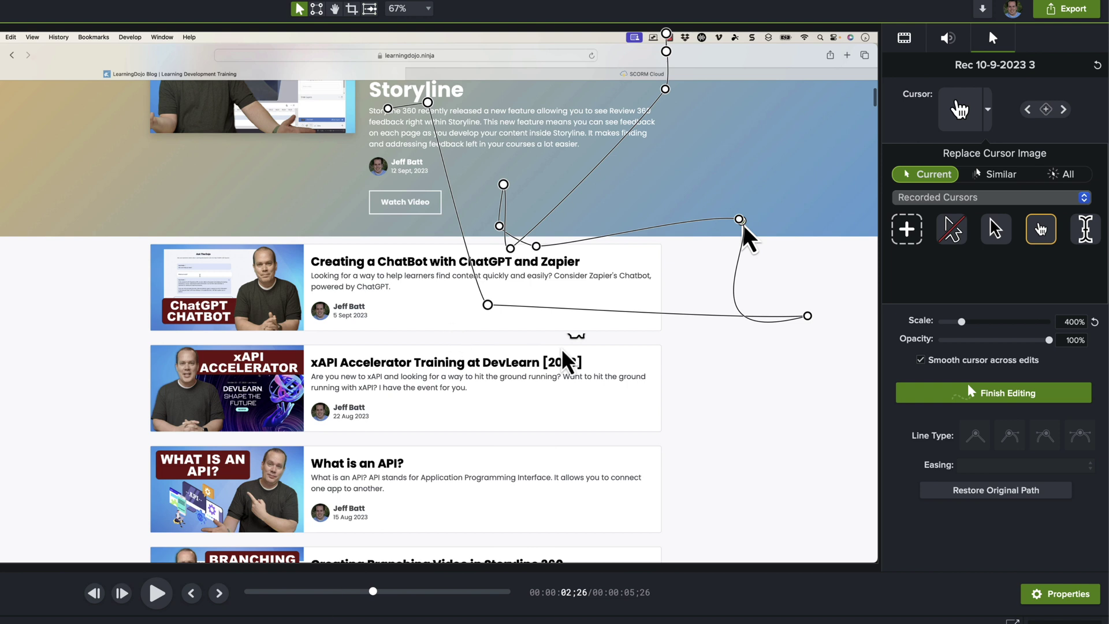
Step: Reshape the cursor path into a smooth outward arc at its outermost point, using the line type with curve handles on both sides
{"action": "left_click", "coordinate": [740, 220]}
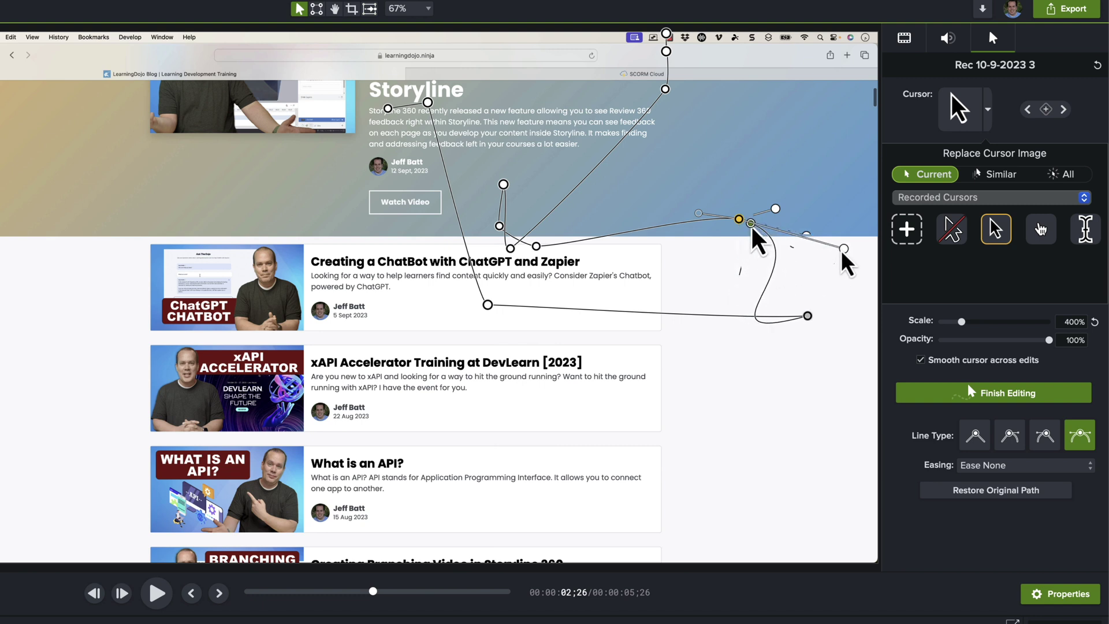
{"action": "left_click", "coordinate": [809, 317]}
{"action": "left_click_drag", "start_coordinate": [741, 316], "coordinate": [729, 376]}
{"action": "left_click_drag", "start_coordinate": [680, 349], "coordinate": [768, 273]}
{"action": "left_click", "coordinate": [807, 317]}
{"action": "left_click_drag", "start_coordinate": [678, 351], "coordinate": [808, 287]}
{"action": "left_click_drag", "start_coordinate": [729, 376], "coordinate": [761, 340]}
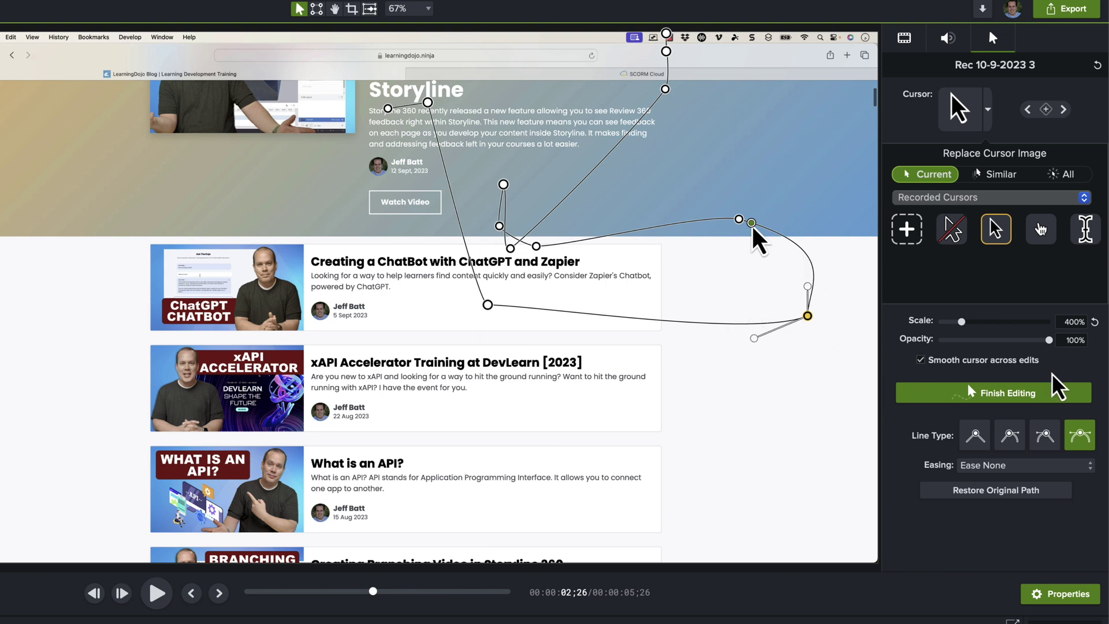
{"action": "left_click", "coordinate": [1047, 438]}
{"action": "left_click", "coordinate": [1082, 438]}
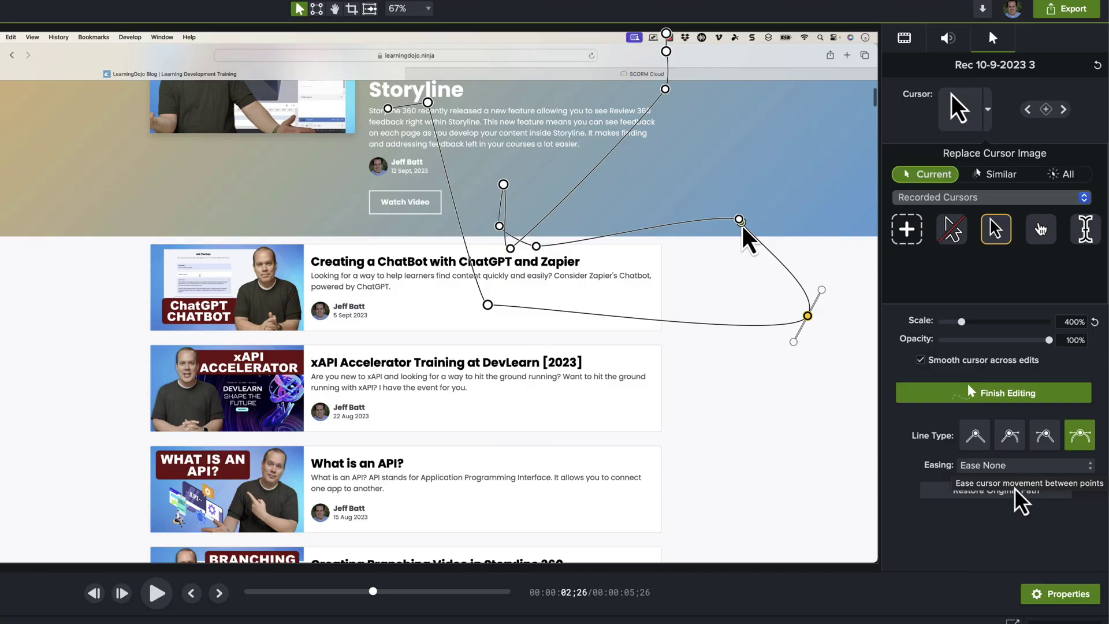
{"action": "left_click", "coordinate": [1019, 465]}
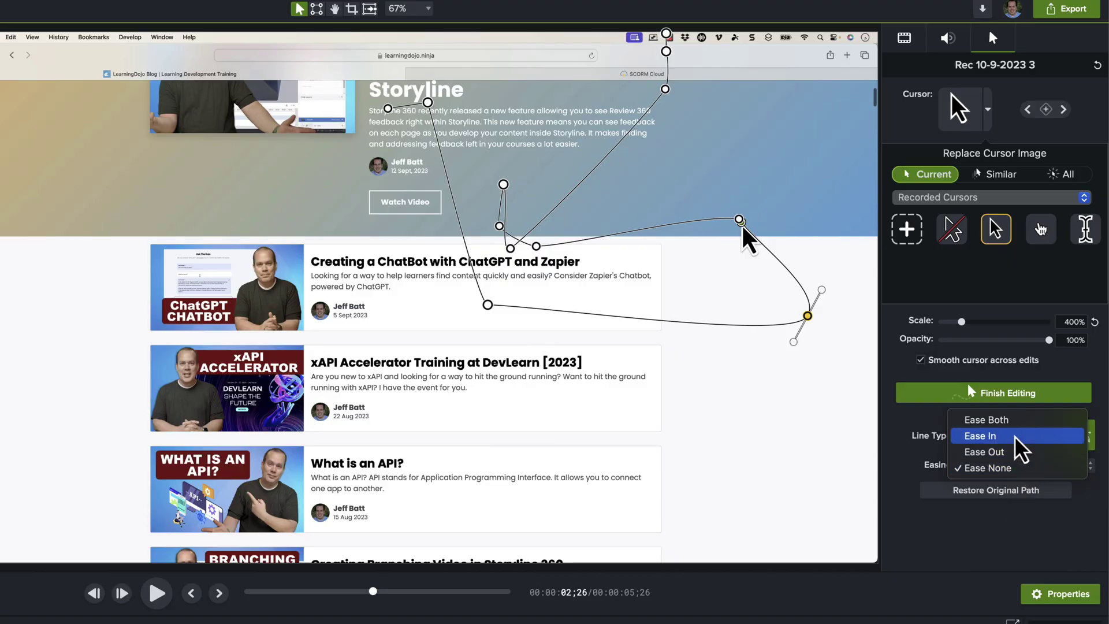
{"action": "left_click", "coordinate": [996, 547]}
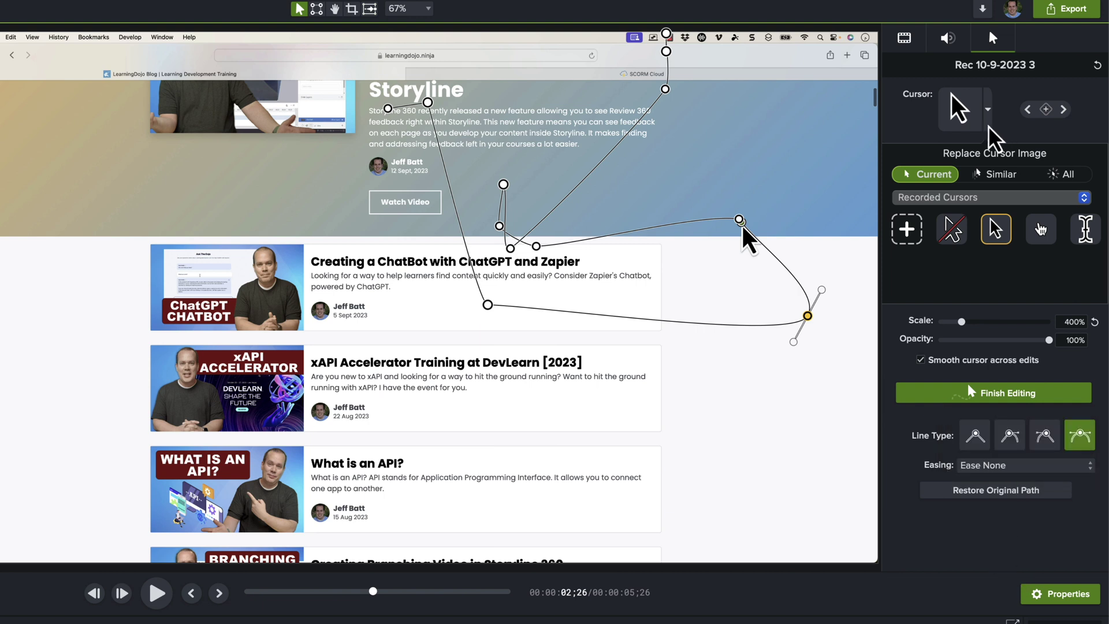
{"action": "left_click", "coordinate": [988, 109]}
{"action": "left_click", "coordinate": [988, 110]}
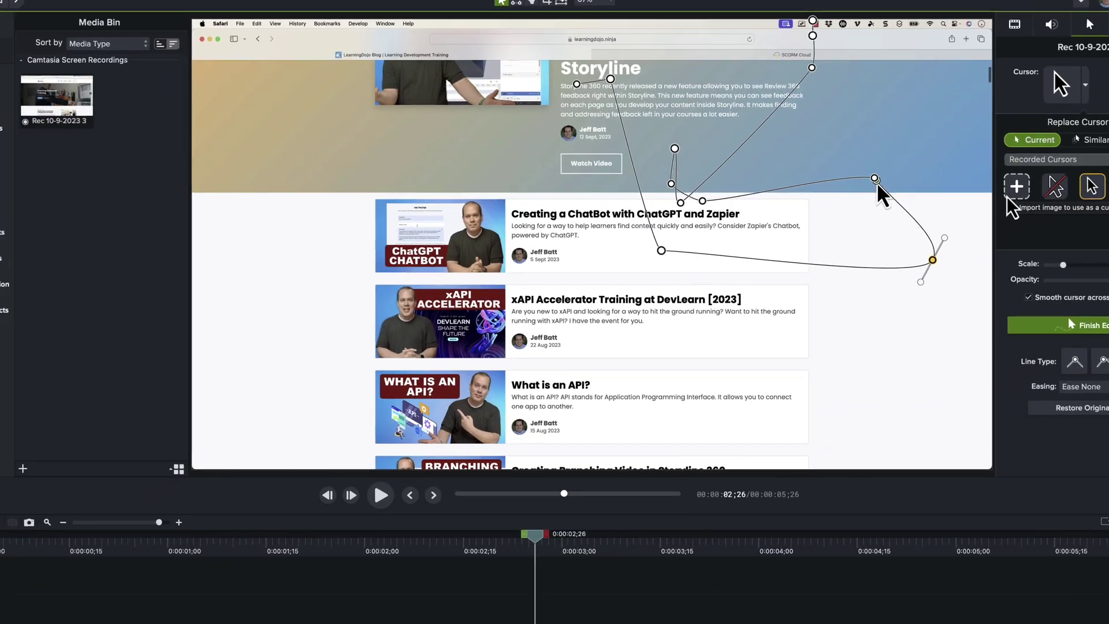
Step: Switch to the browser showing the LearningDojo home page and open its Blog page
{"action": "key", "text": "super+Tab"}
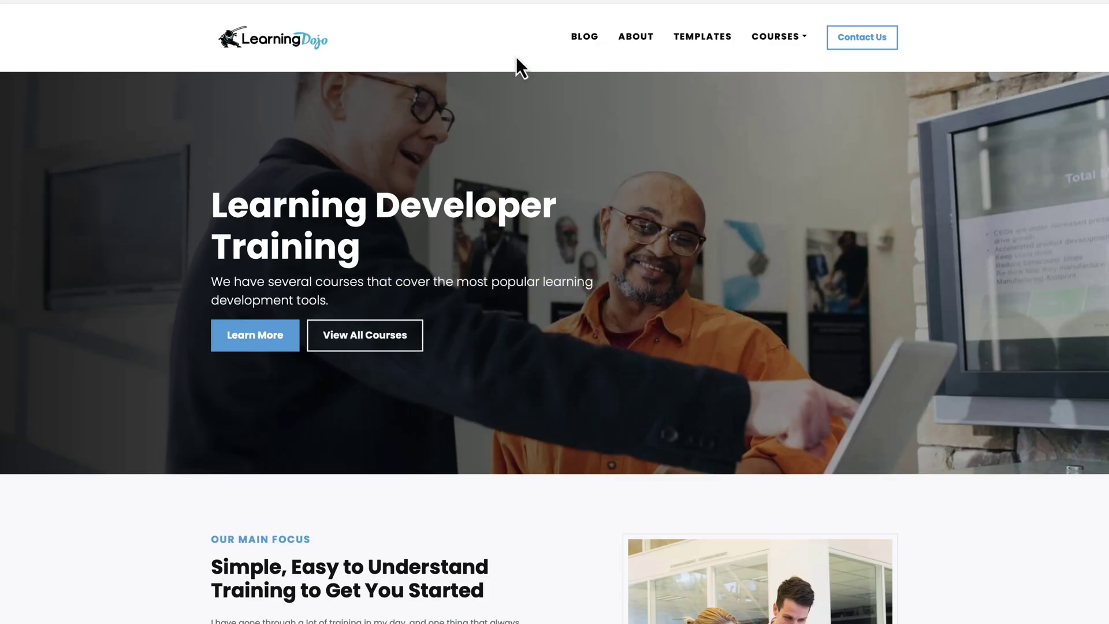
{"action": "left_click", "coordinate": [584, 38]}
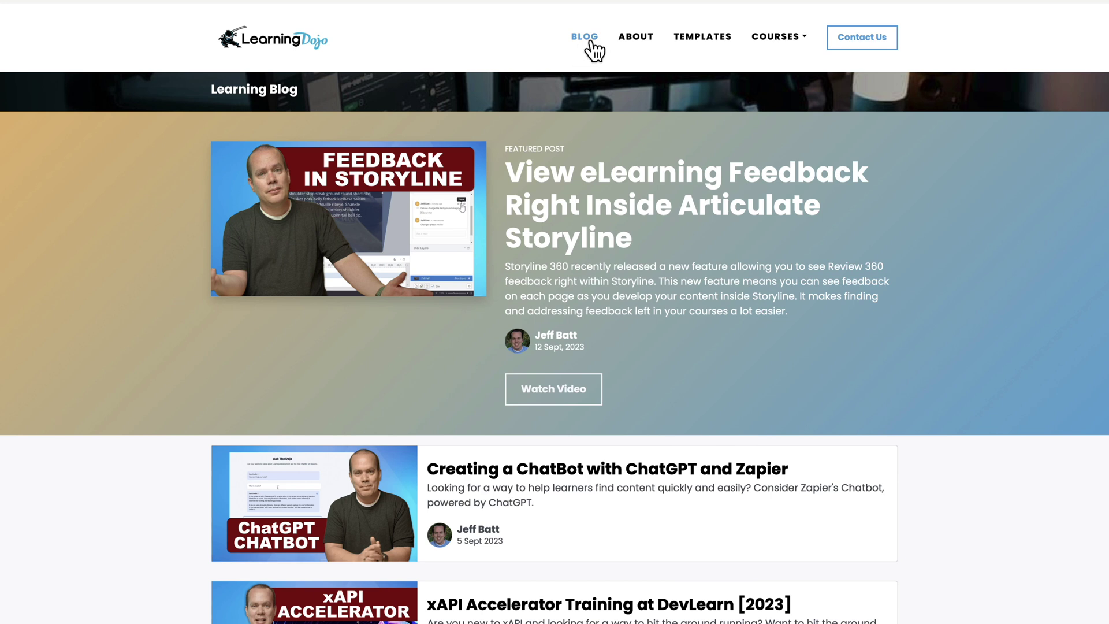
Step: Open the LearningDojo site's Templates page and look over the Articulate Storyline templates
{"action": "left_click", "coordinate": [691, 43]}
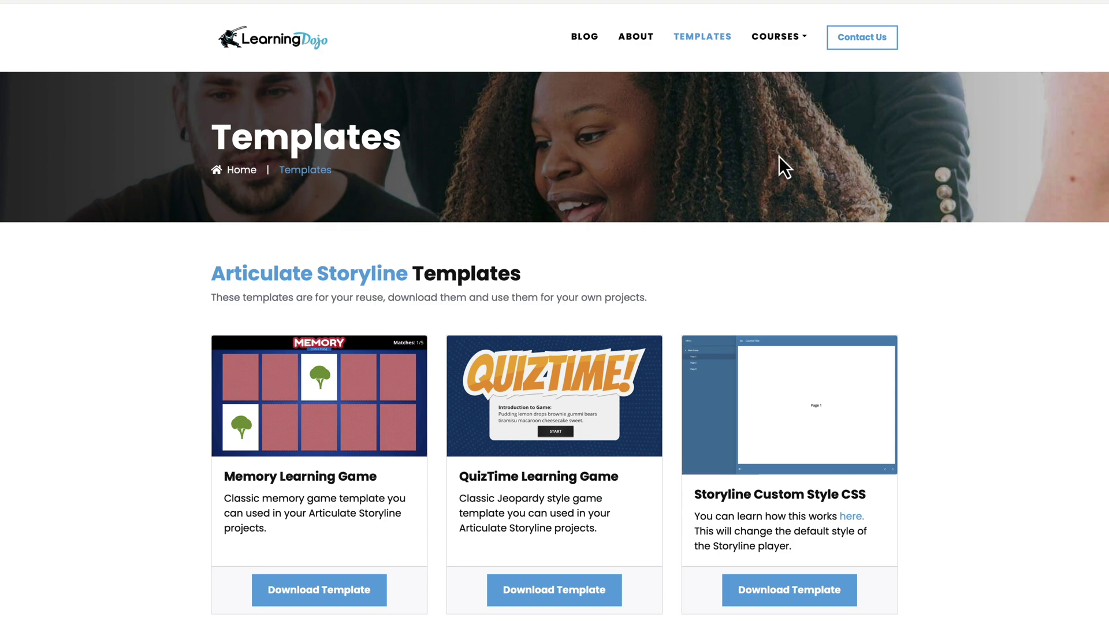
{"action": "scroll", "coordinate": [779, 156], "scroll_direction": "down", "scroll_amount": 2}
{"action": "scroll", "coordinate": [779, 156], "scroll_direction": "up", "scroll_amount": 2}
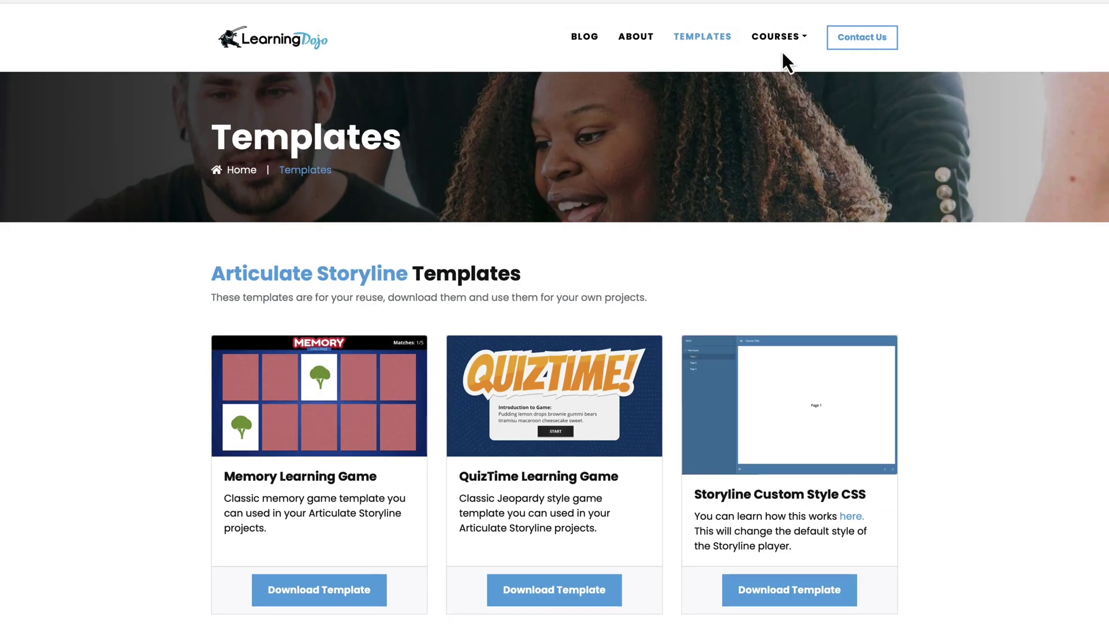
{"action": "left_click", "coordinate": [784, 49]}
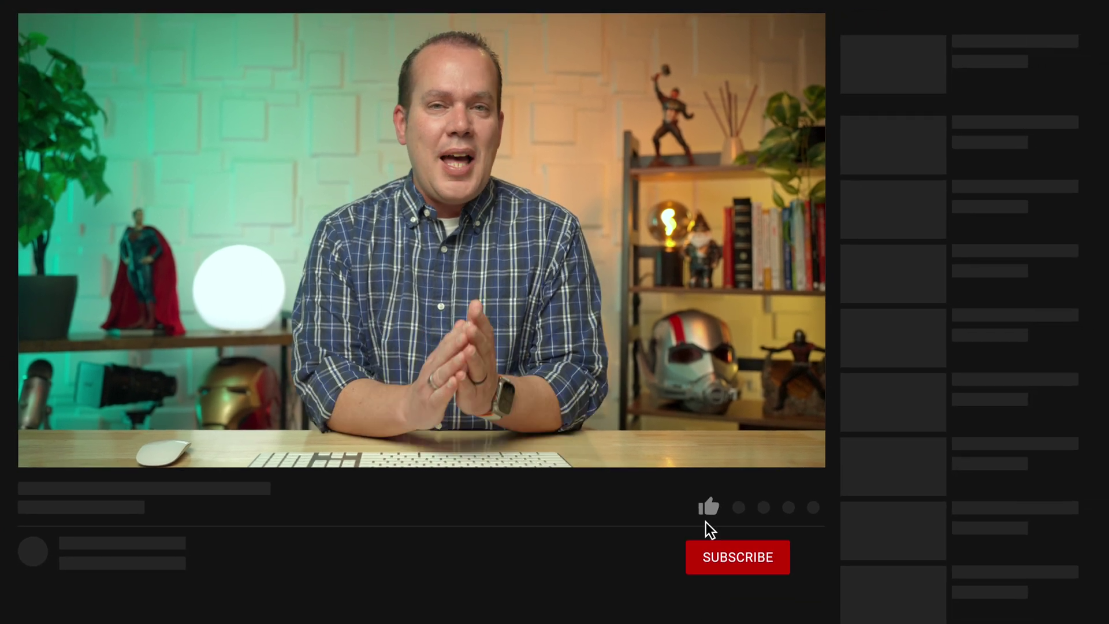
{"action": "left_click", "coordinate": [826, 590]}
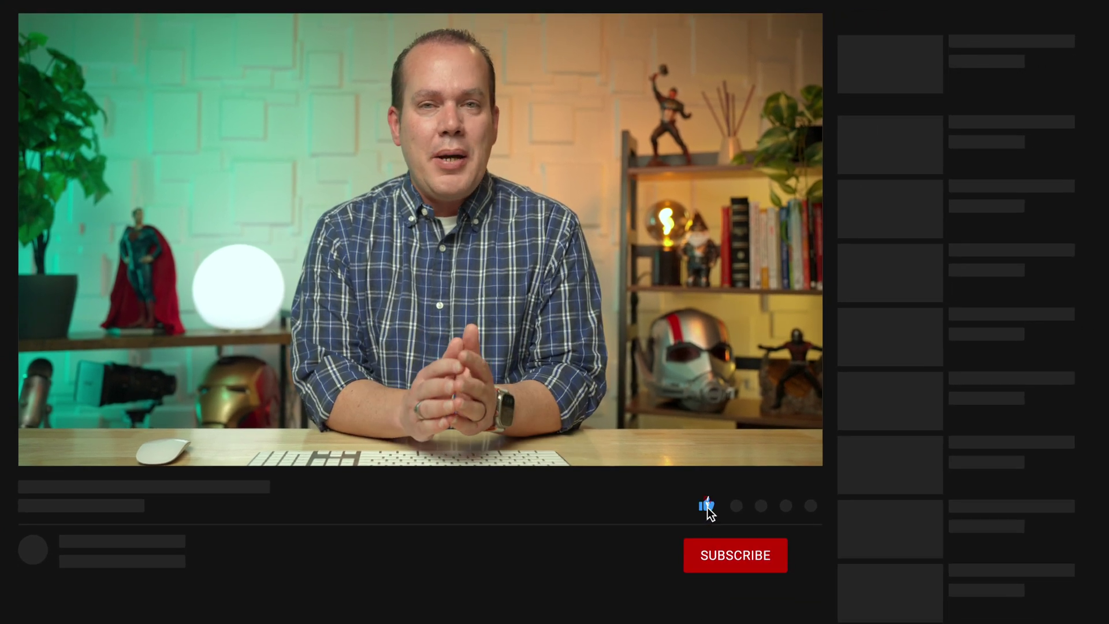
{"action": "left_click", "coordinate": [721, 553]}
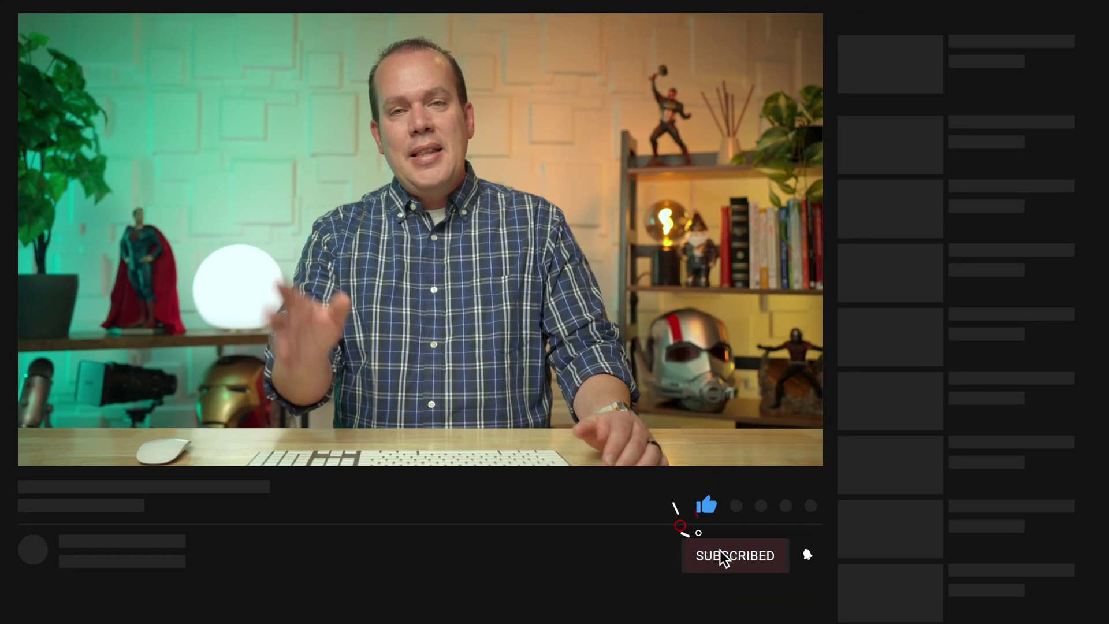
{"action": "left_click", "coordinate": [810, 556]}
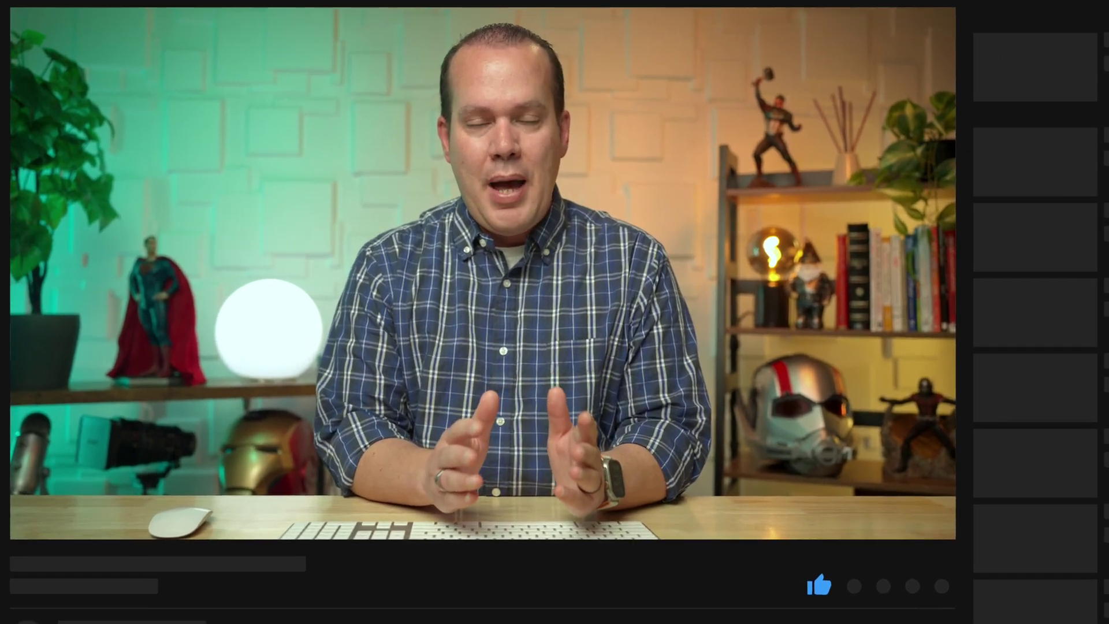